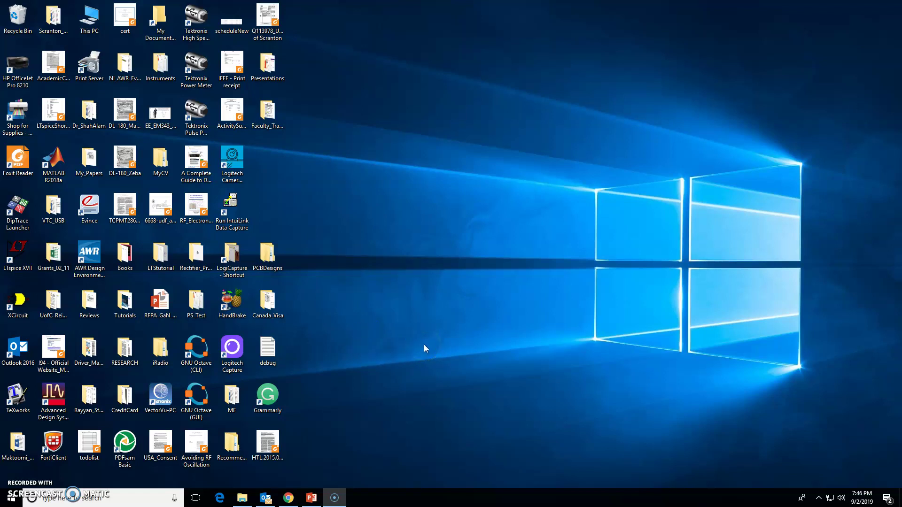
# Open XCircuit and maximize its window.
pyautogui.click(19, 305)
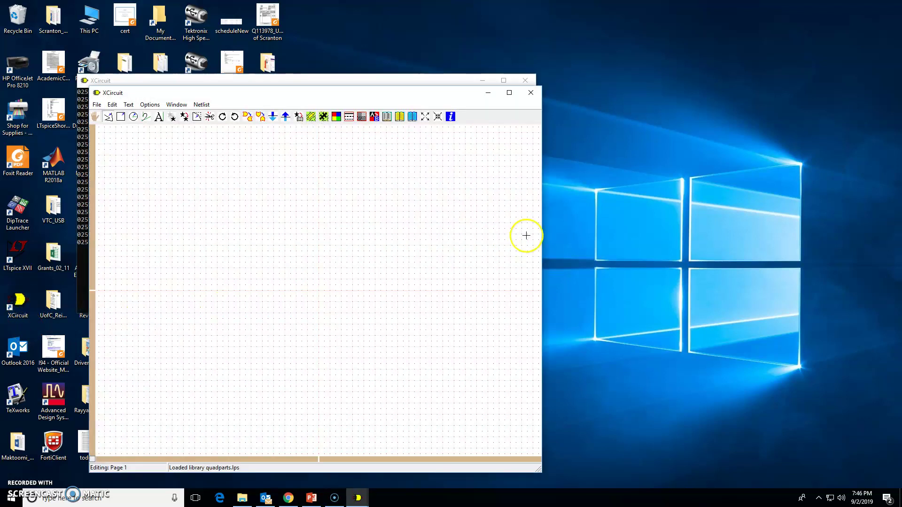
pyautogui.click(509, 94)
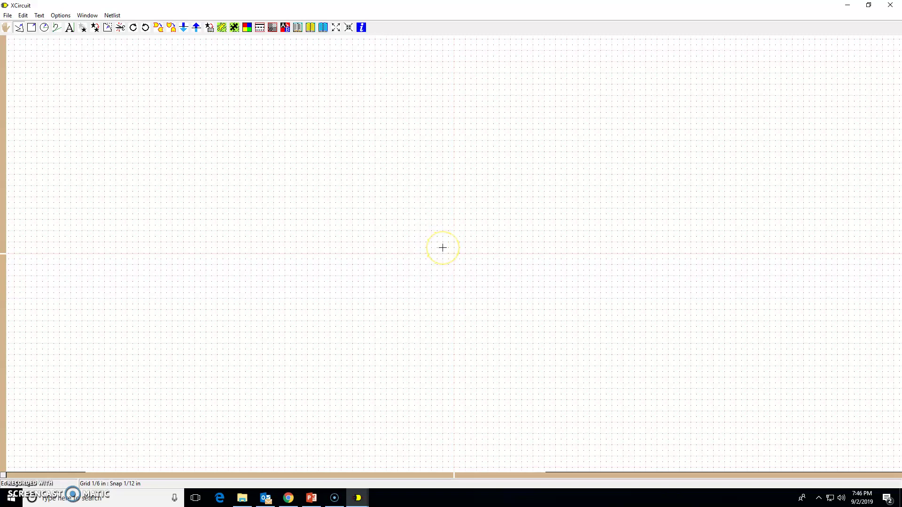
# Look through the symbol libraries: generic components, components with values, IC templates and quad logic gates, and return to the drawing page.
pyautogui.press('l')
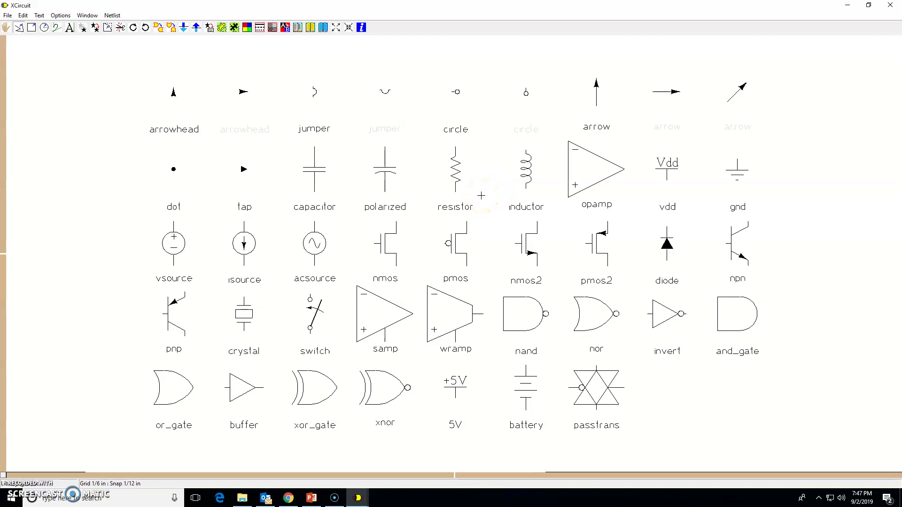
pyautogui.click(487, 185)
pyautogui.press('l')
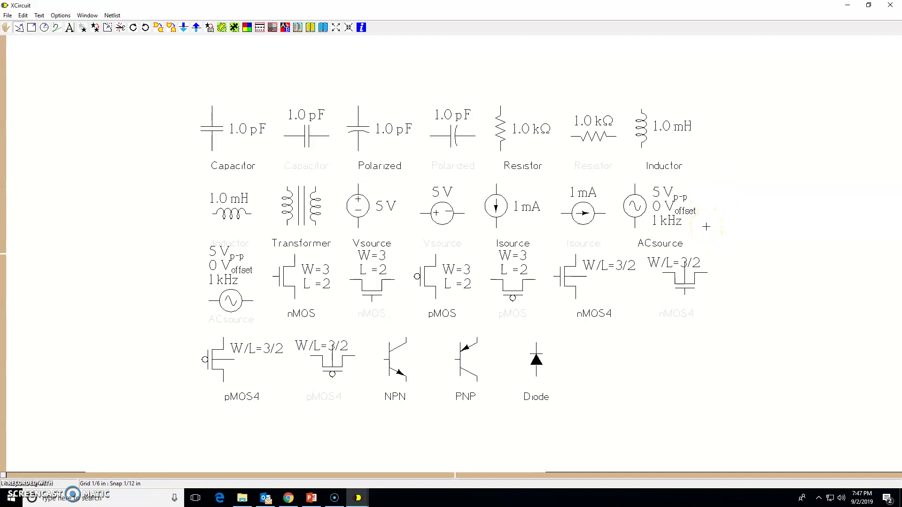
pyautogui.press('l')
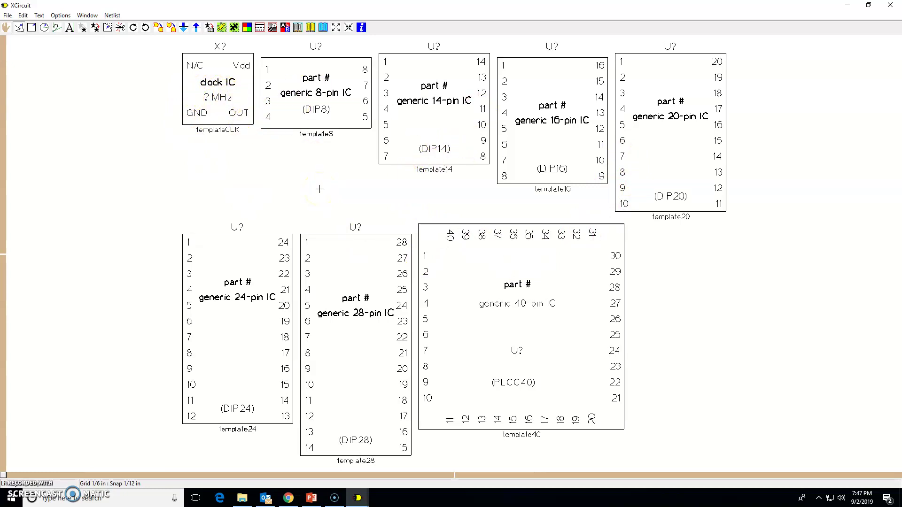
pyautogui.press('l')
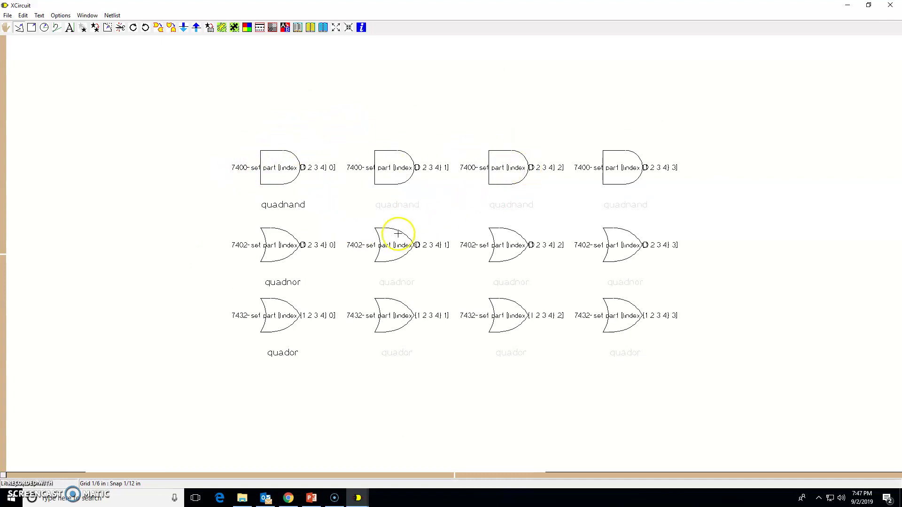
pyautogui.click(388, 175)
pyautogui.click(389, 182)
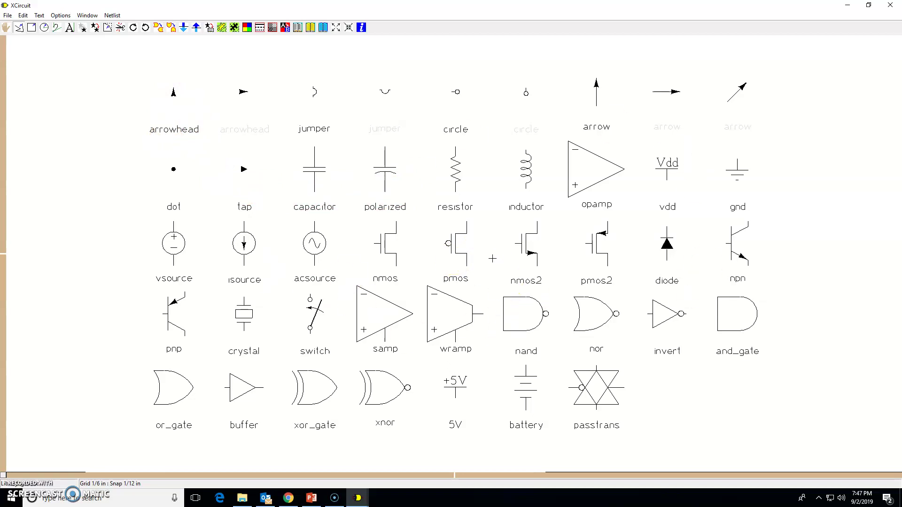
pyautogui.moveTo(486, 246); pyautogui.dragTo(485, 255)
pyautogui.click(486, 255)
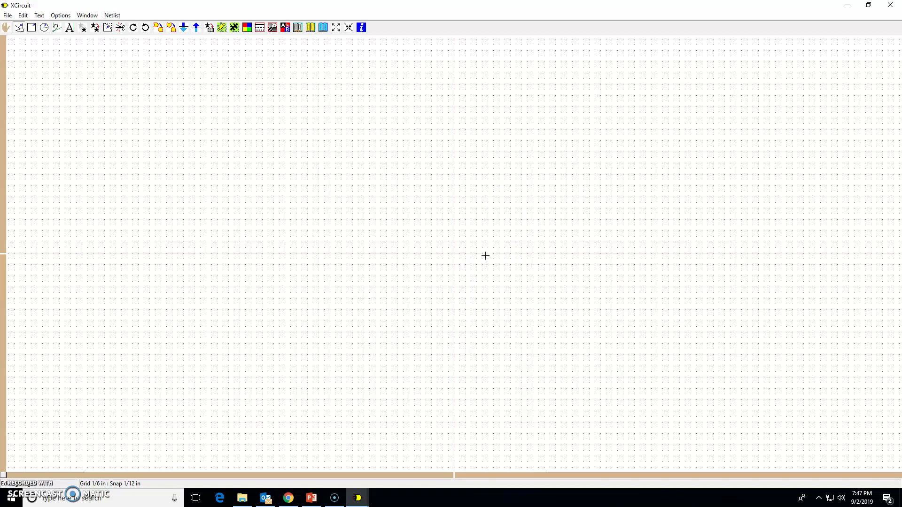
pyautogui.press('l')
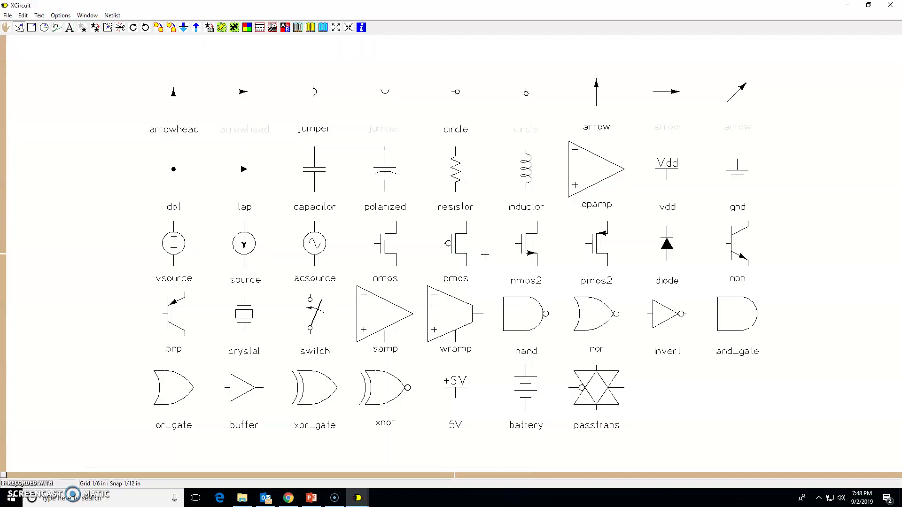
pyautogui.click(485, 255)
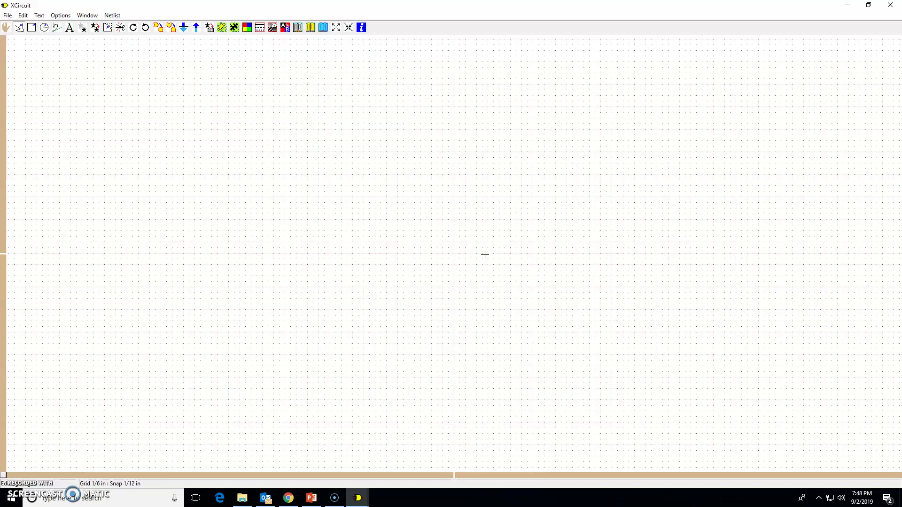
# Place a vertical resistor from the generic symbol library and move it a little above and left of the page centre.
pyautogui.moveTo(485, 255); pyautogui.dragTo(457, 230)
pyautogui.press('l')
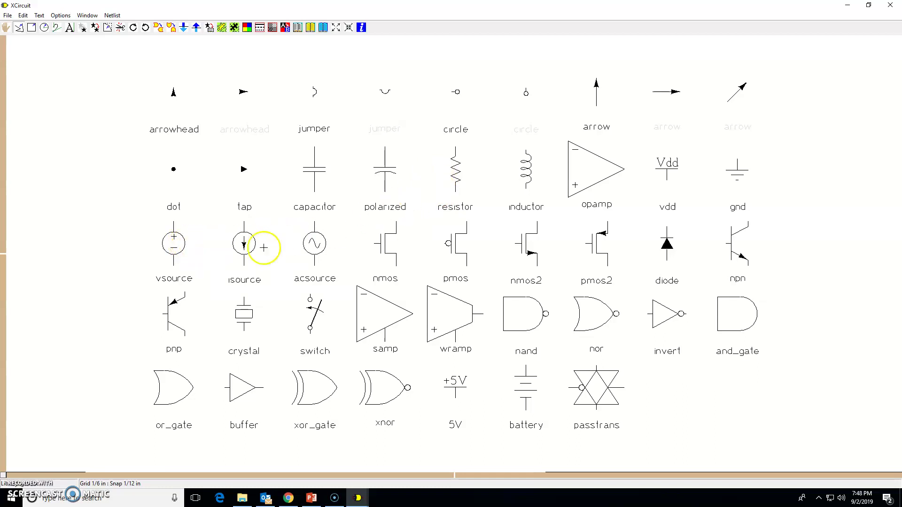
pyautogui.click(456, 172)
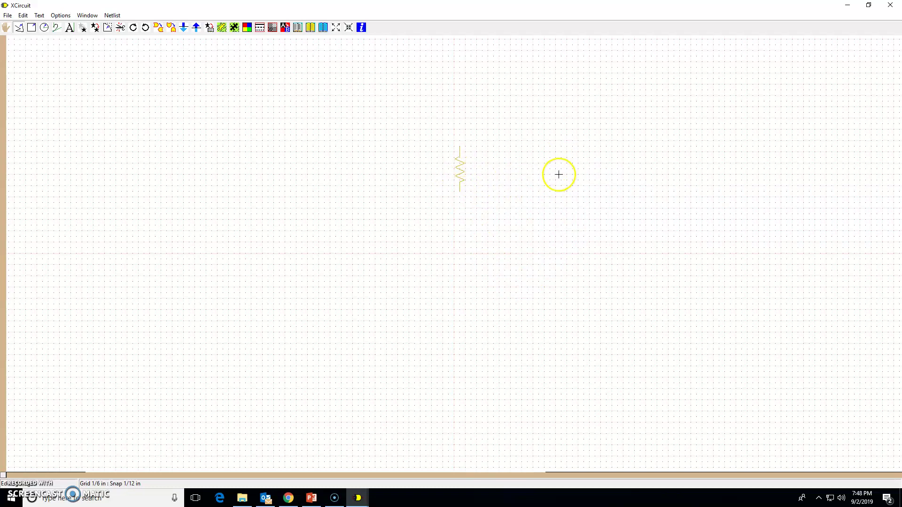
pyautogui.click(544, 163)
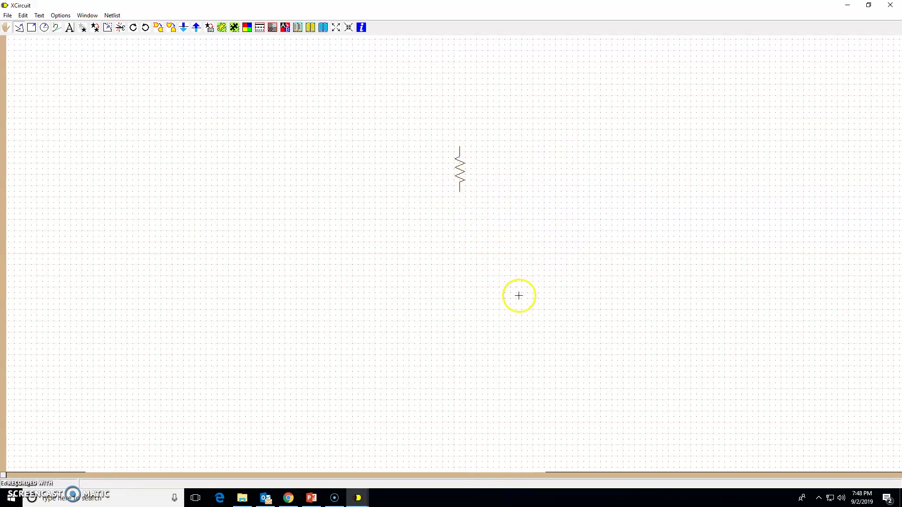
pyautogui.moveTo(460, 168); pyautogui.dragTo(386, 203)
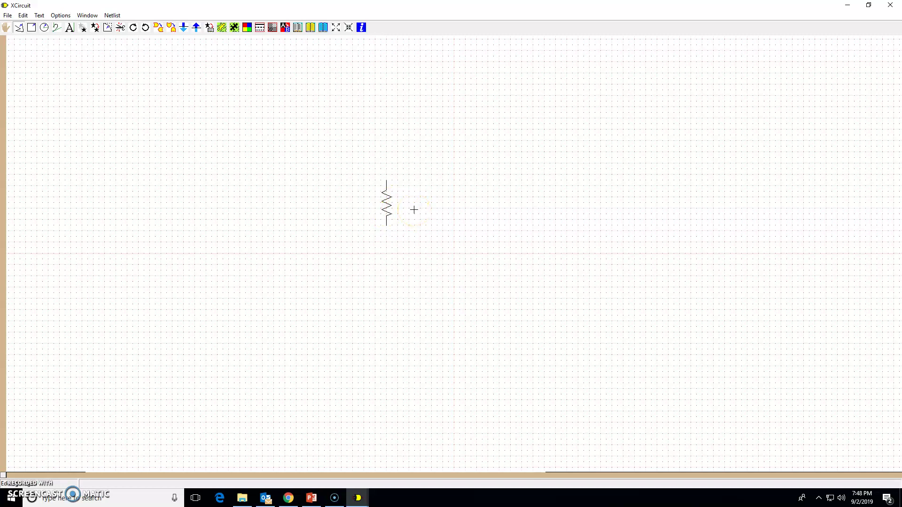
# Copy the resistor, rotated to horizontal, to a spot above and left of the vertical one.
pyautogui.press('l')
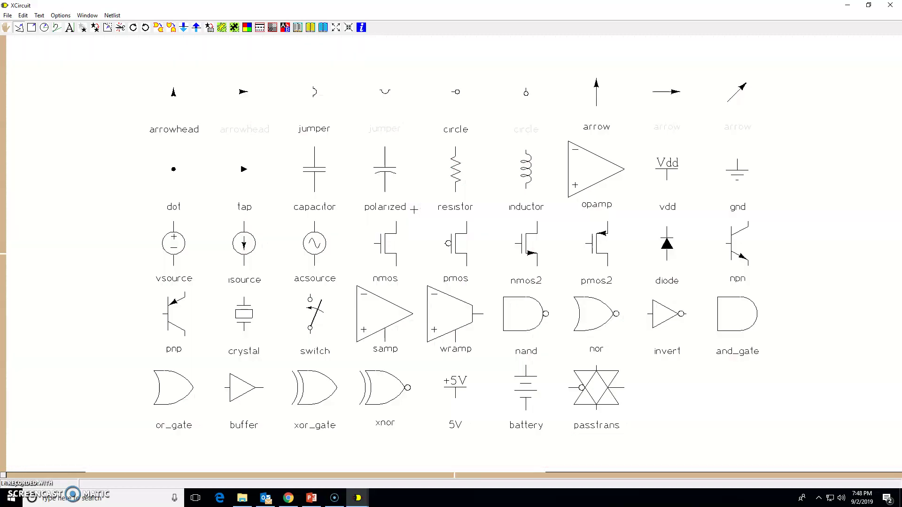
pyautogui.rightClick(428, 173)
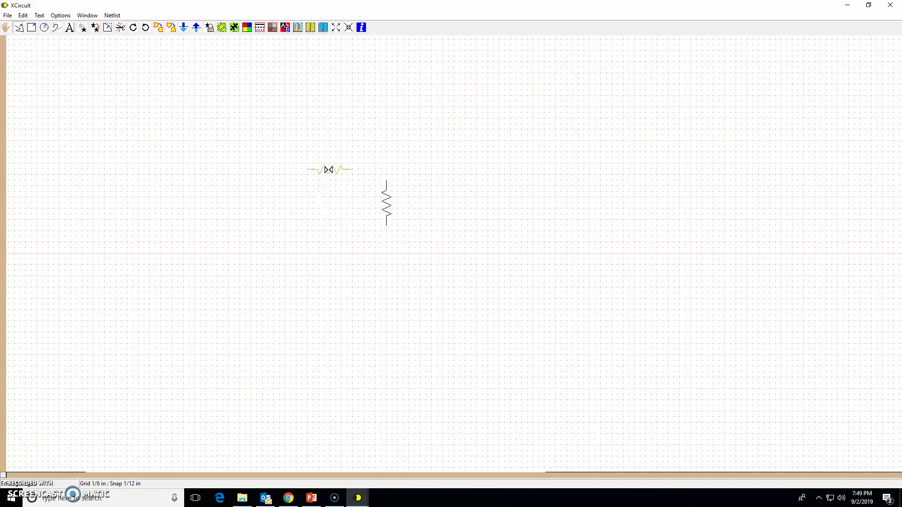
pyautogui.moveTo(329, 169); pyautogui.dragTo(498, 157)
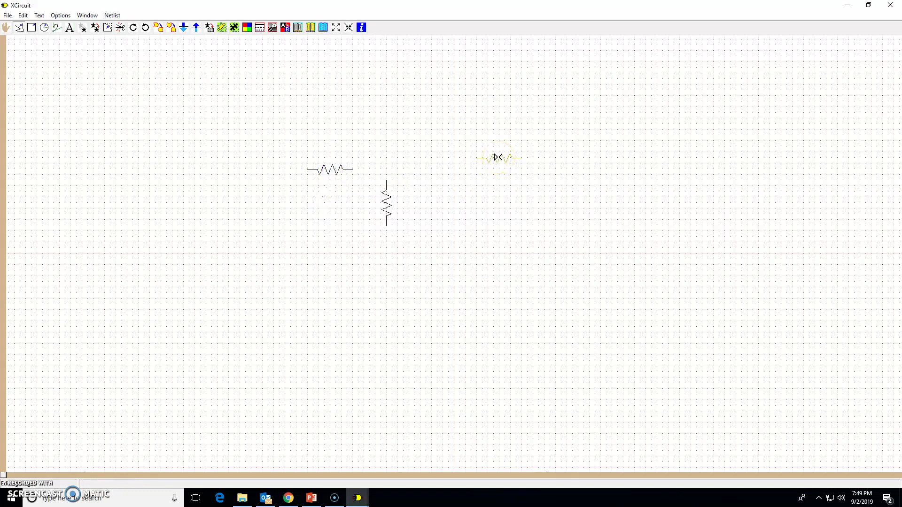
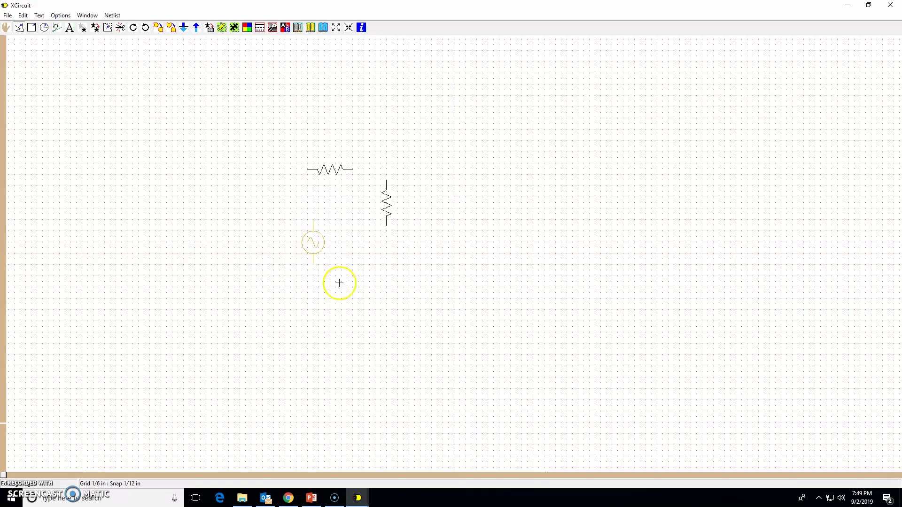
# Place an AC source from the library left of the horizontal resistor, level with the vertical resistor.
pyautogui.click(313, 242)
pyautogui.moveTo(313, 243); pyautogui.dragTo(271, 206)
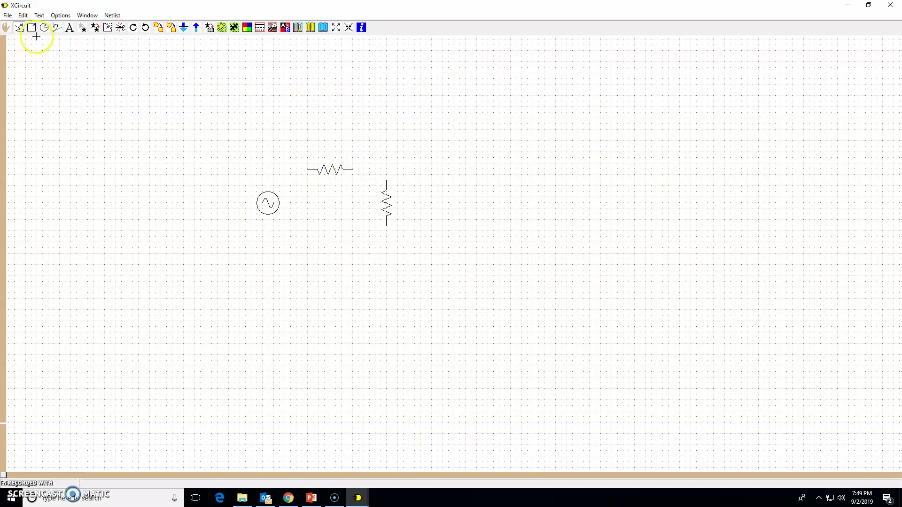
# Wire the AC source's upper terminal to the horizontal resistor, and that resistor's other end to the top of the vertical resistor.
pyautogui.click(19, 29)
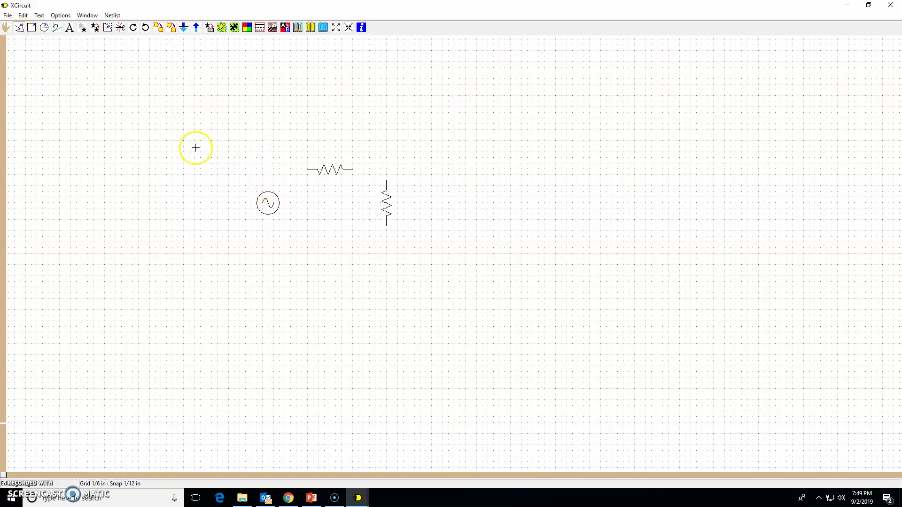
pyautogui.click(268, 183)
pyautogui.click(268, 169)
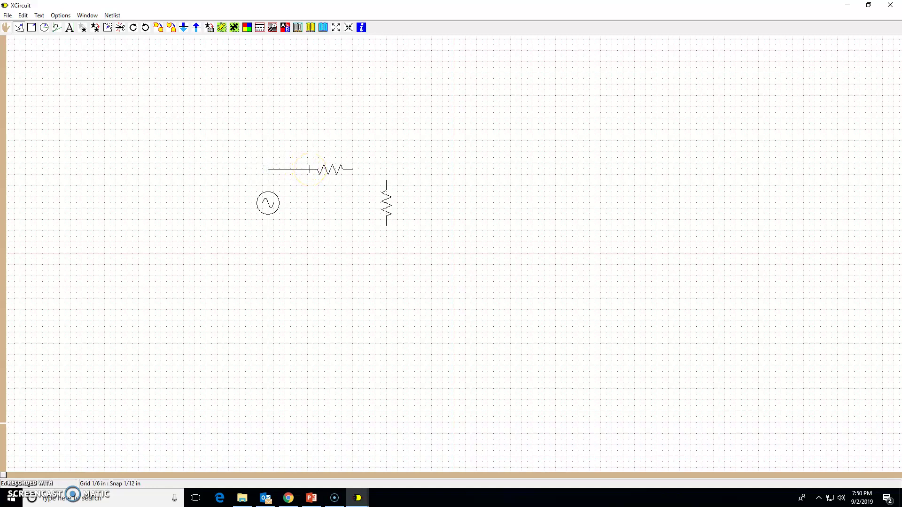
pyautogui.click(310, 169)
pyautogui.click(356, 169)
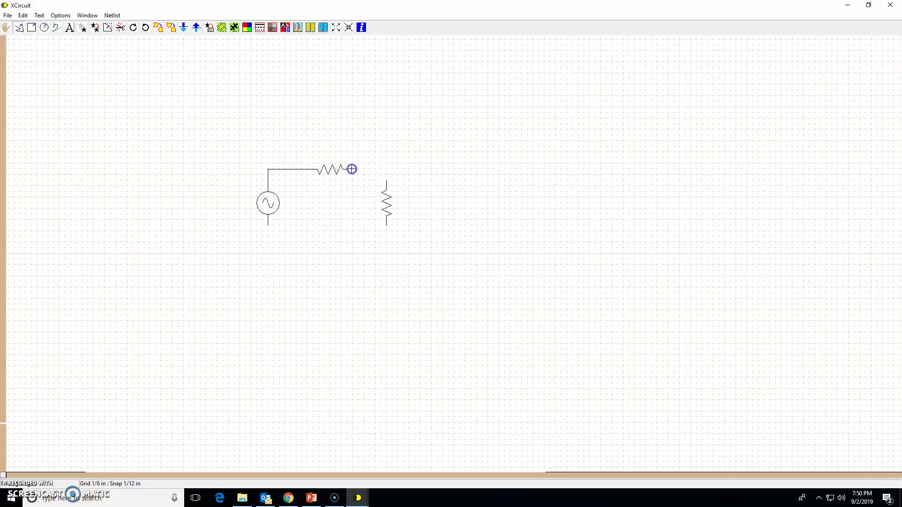
pyautogui.click(388, 169)
pyautogui.click(386, 182)
pyautogui.click(387, 182)
# Close the loop with a wire from the AC source's lower terminal to the bottom of the vertical resistor.
pyautogui.click(268, 222)
pyautogui.click(267, 240)
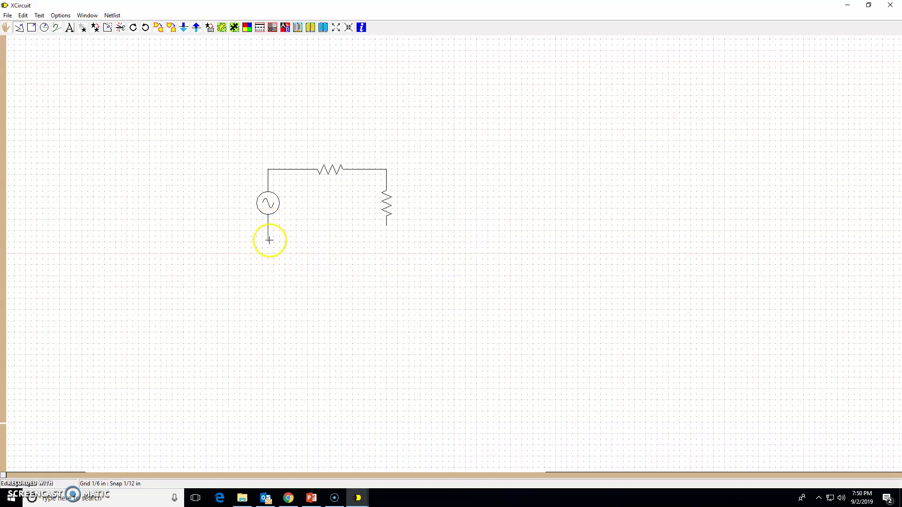
pyautogui.click(386, 241)
pyautogui.click(386, 221)
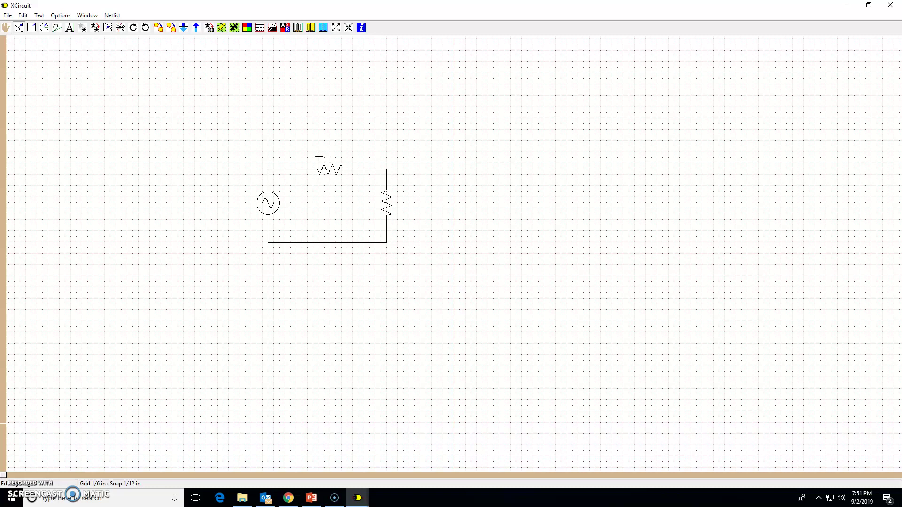
# Label the horizontal resistor R1 and the vertical resistor R2.
pyautogui.click(319, 157)
pyautogui.press('t')
pyautogui.write('R')
pyautogui.click(346, 151)
pyautogui.click(397, 209)
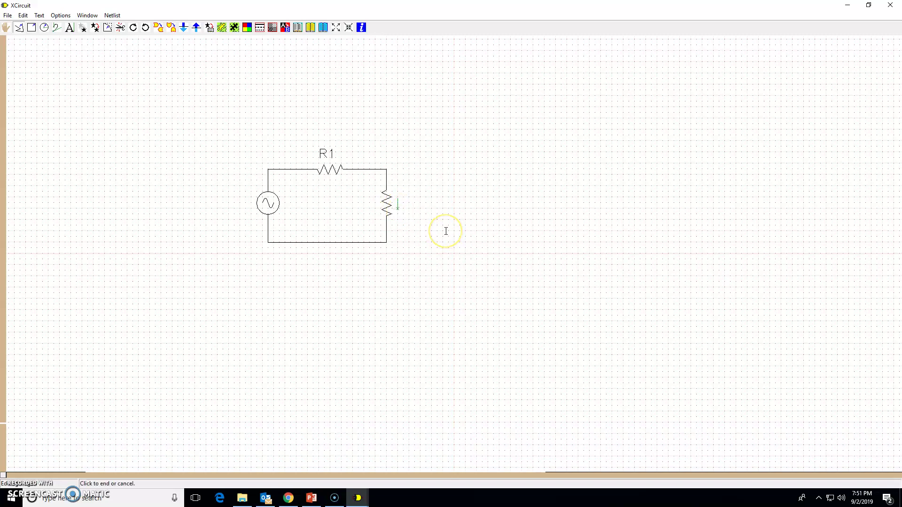
pyautogui.write('R2')
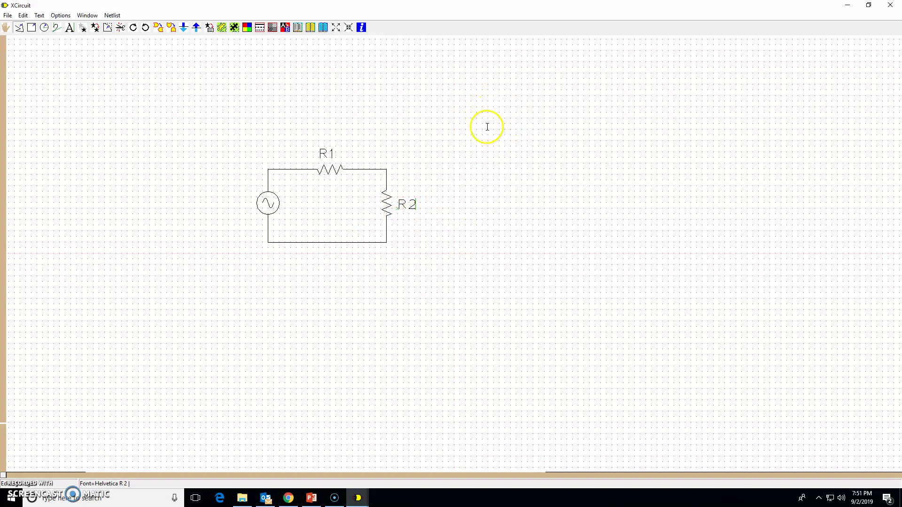
pyautogui.click(469, 115)
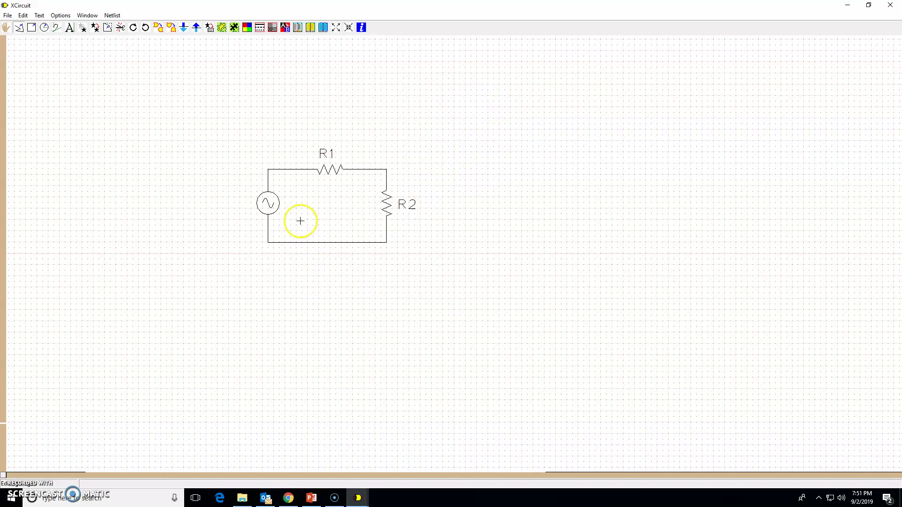
# Add the label Vs beside the AC source.
pyautogui.click(232, 214)
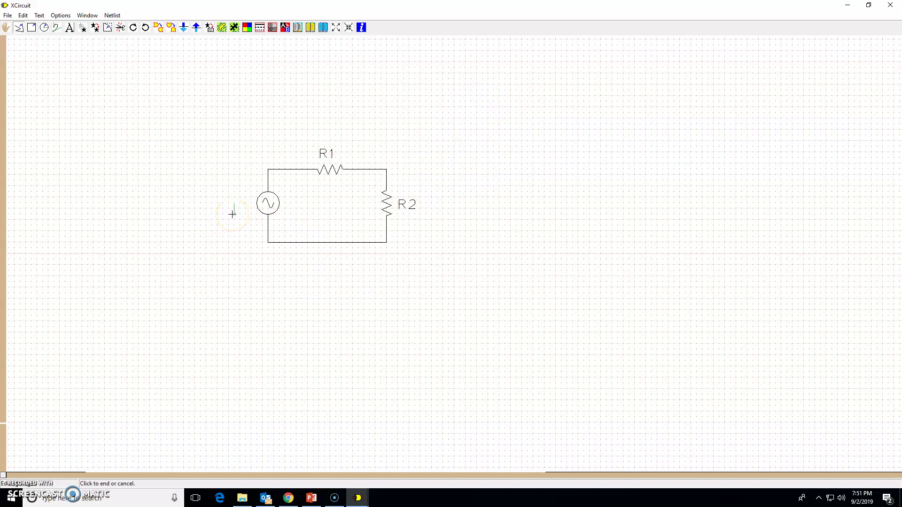
pyautogui.write('Vs')
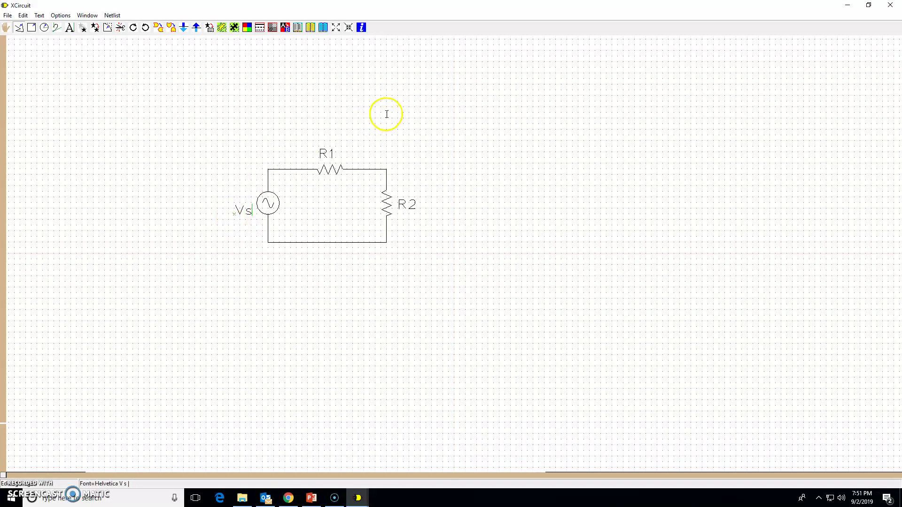
pyautogui.click(246, 100)
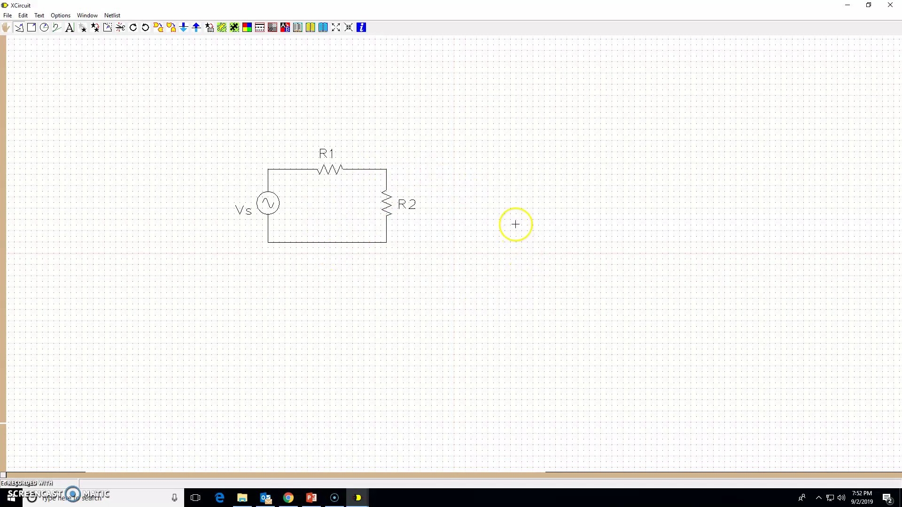
# Attach a ground symbol from the library to the middle of the bottom wire and mark the connection with a junction dot.
pyautogui.press('l')
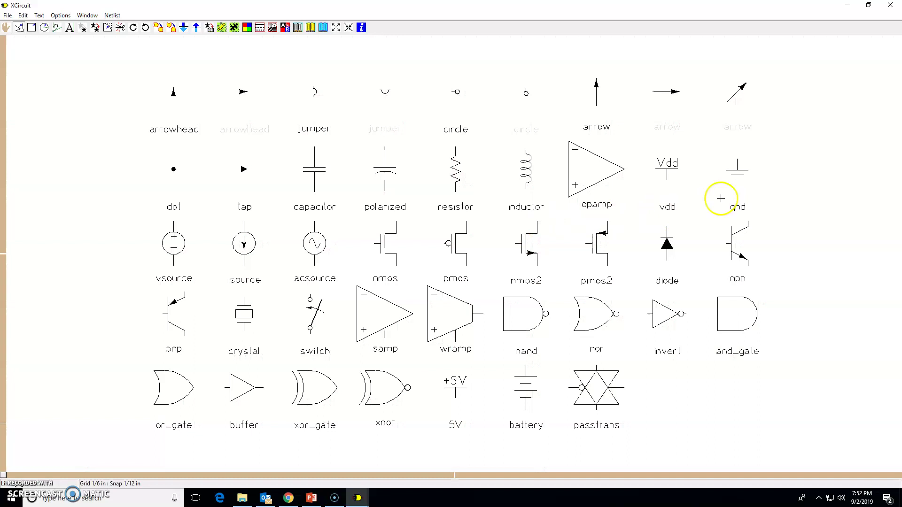
pyautogui.click(740, 171)
pyautogui.click(744, 182)
pyautogui.moveTo(744, 181)
pyautogui.mouseDown()
pyautogui.moveTo(690, 207)
pyautogui.moveTo(371, 288)
pyautogui.moveTo(327, 257)
pyautogui.mouseUp()
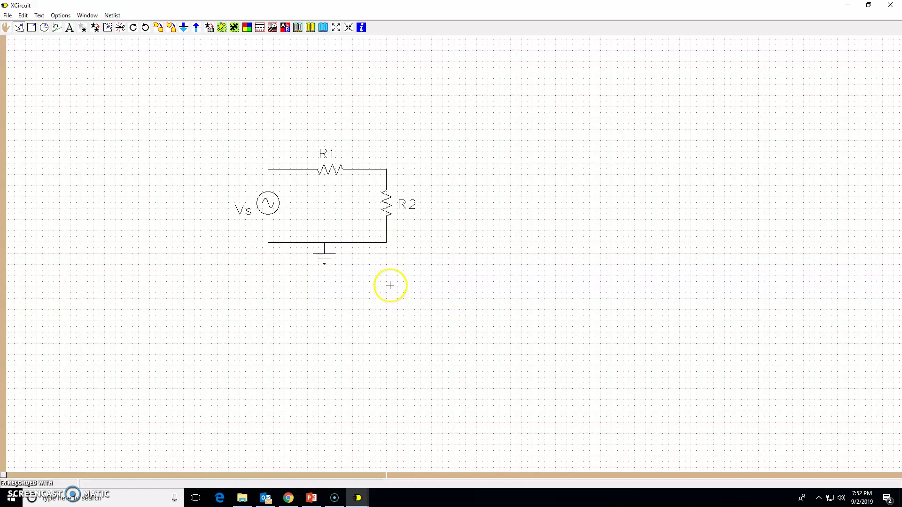
pyautogui.moveTo(324, 247); pyautogui.dragTo(324, 245)
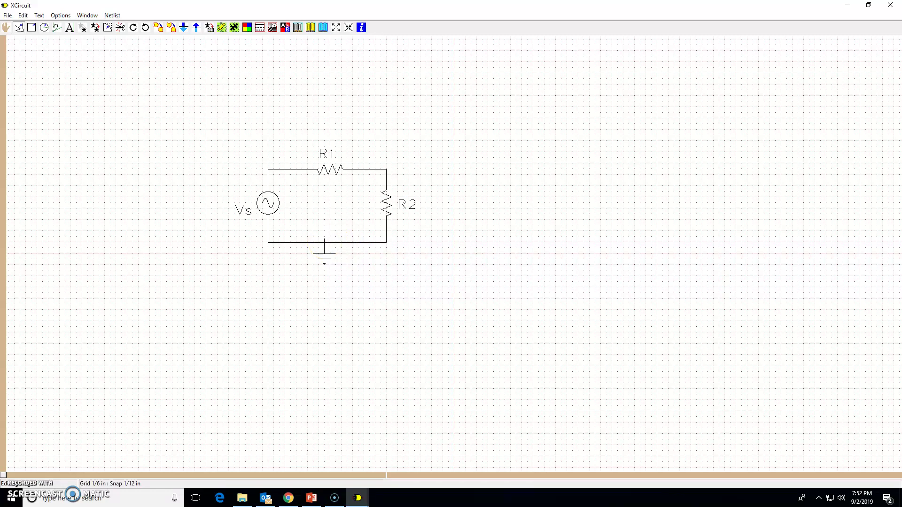
pyautogui.click(325, 243)
# Draw a short output wire outward from the corner where R1 meets R2 and label its end Vo.
pyautogui.click(387, 168)
pyautogui.click(416, 169)
pyautogui.moveTo(240, 210); pyautogui.dragTo(421, 168)
pyautogui.click(420, 168)
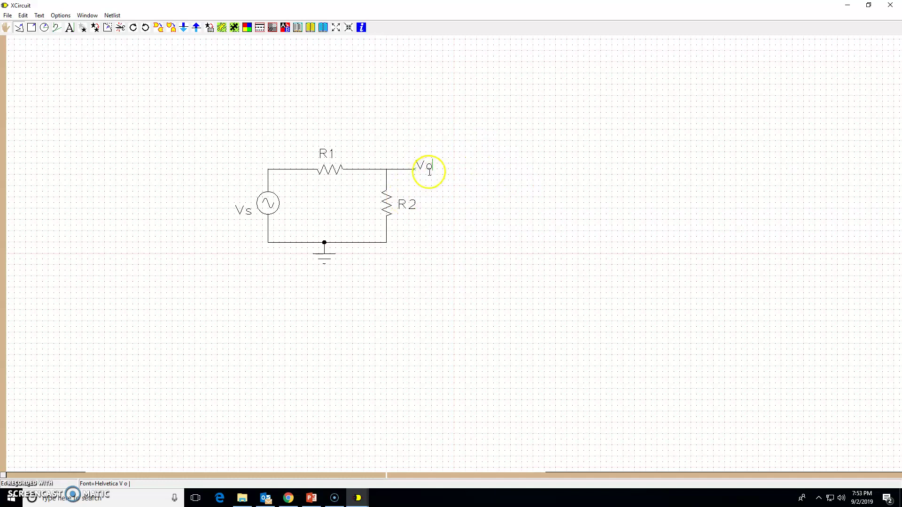
pyautogui.click(502, 90)
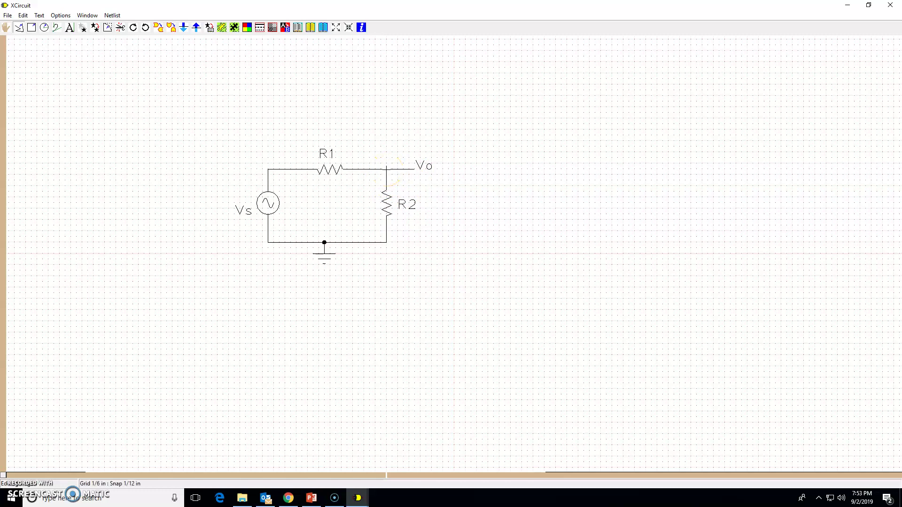
# Mark the node where R1, R2 and the Vo output wire meet with a junction dot.
pyautogui.press('.')
# Start writing the drawing as a PostScript file and create a destination folder named XcircuitFigs on the Desktop.
pyautogui.click(7, 15)
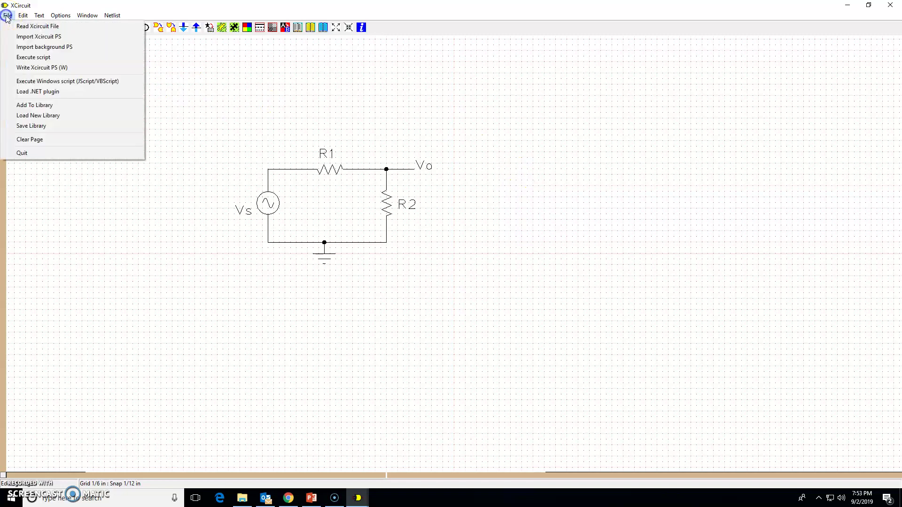
pyautogui.click(43, 68)
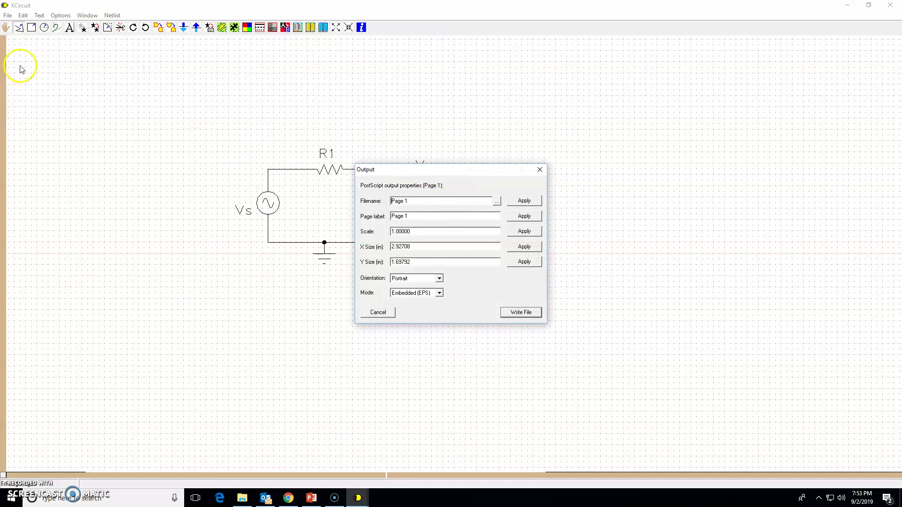
pyautogui.click(497, 201)
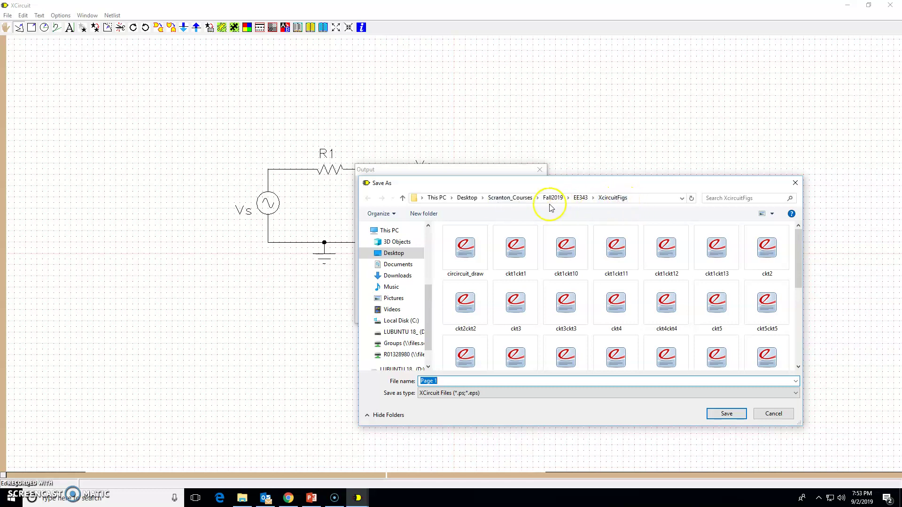
pyautogui.click(467, 198)
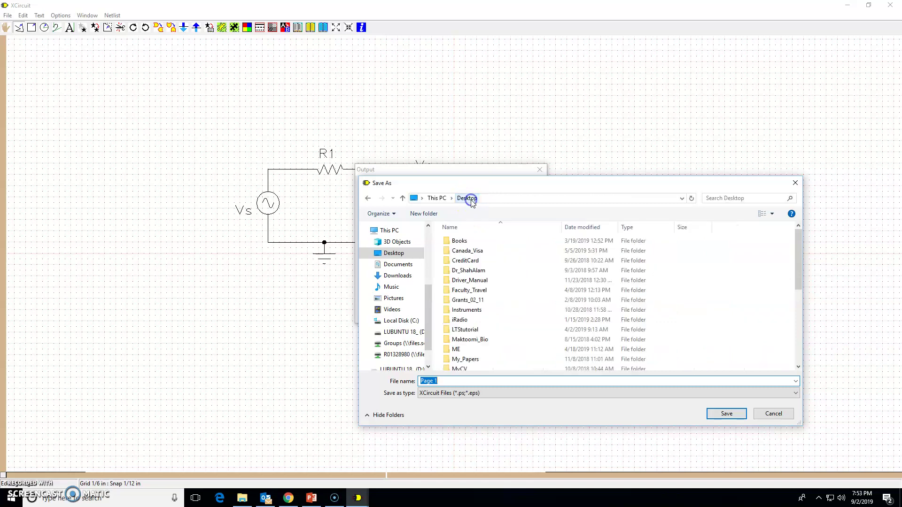
pyautogui.click(423, 214)
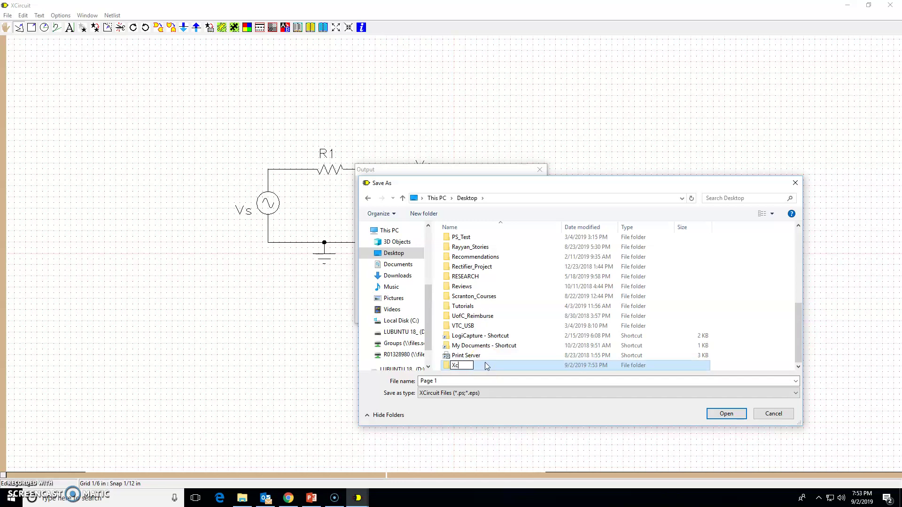
pyautogui.write('XcircuitFigs')
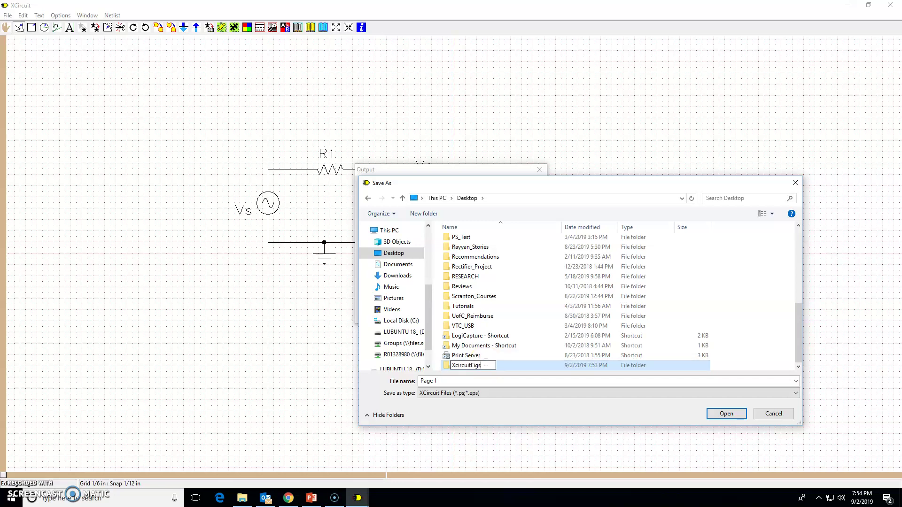
pyautogui.click(486, 364)
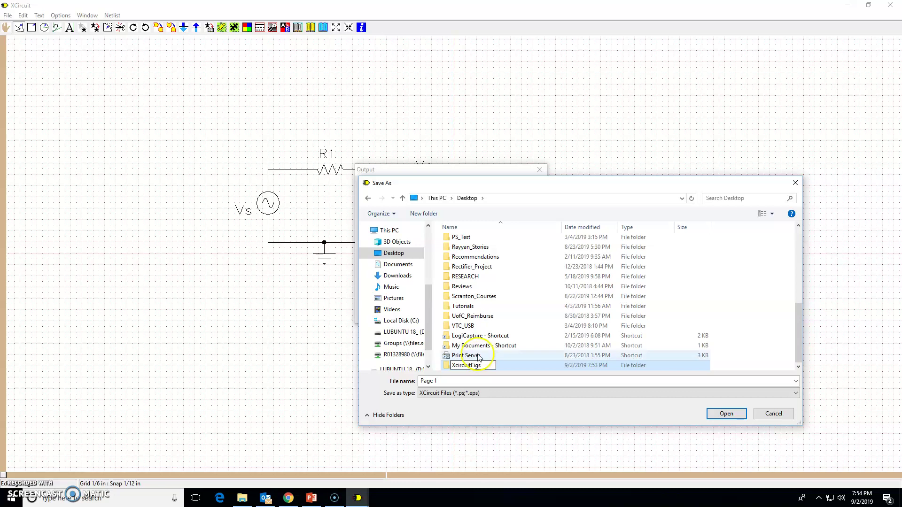
pyautogui.doubleClick(515, 366)
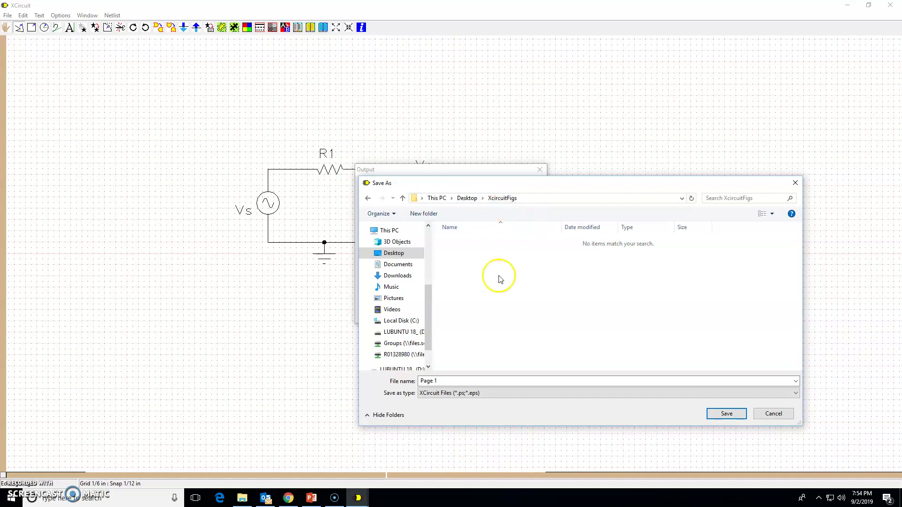
# Name the output file volt_div with the XCircuit Files (*.ps;*.eps) type and save that choice in the XcircuitFigs folder.
pyautogui.click(448, 381)
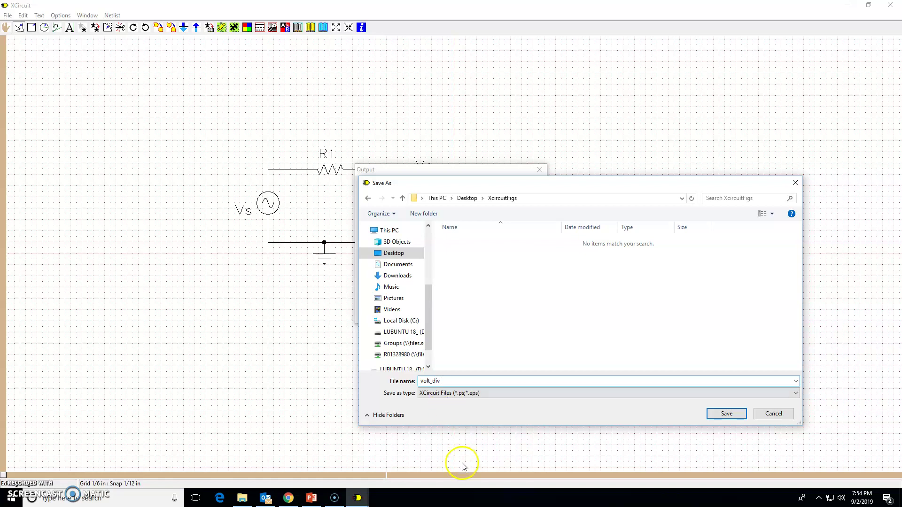
pyautogui.click(477, 394)
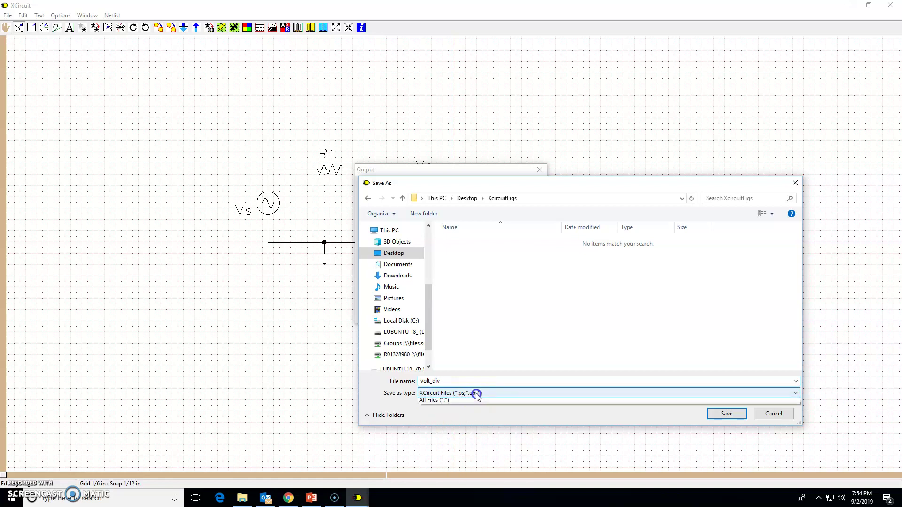
pyautogui.click(477, 397)
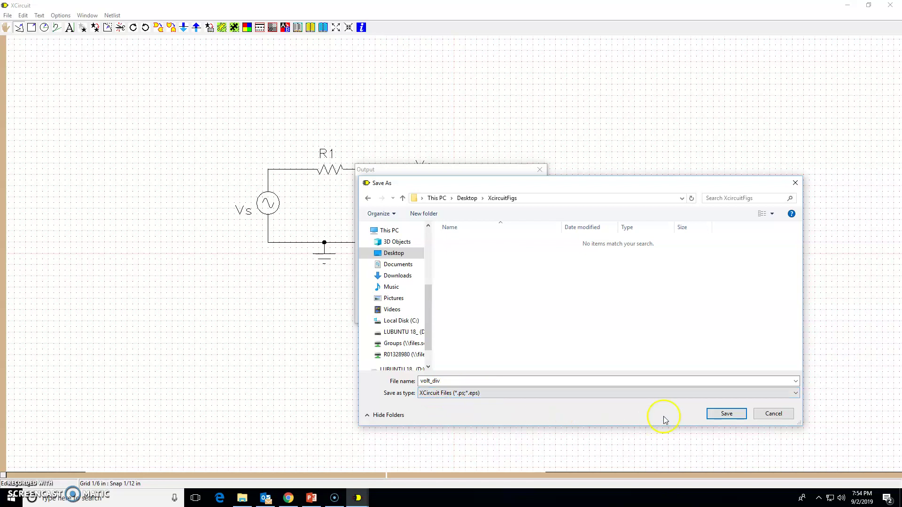
pyautogui.click(727, 414)
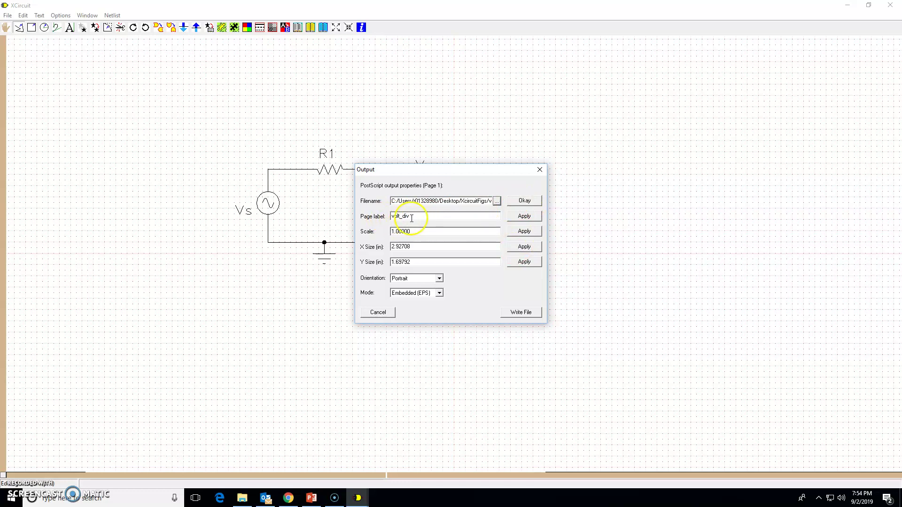
# Apply the new filename and the page label volt_div, and write the portrait Embedded (EPS) file.
pyautogui.click(525, 203)
pyautogui.click(525, 219)
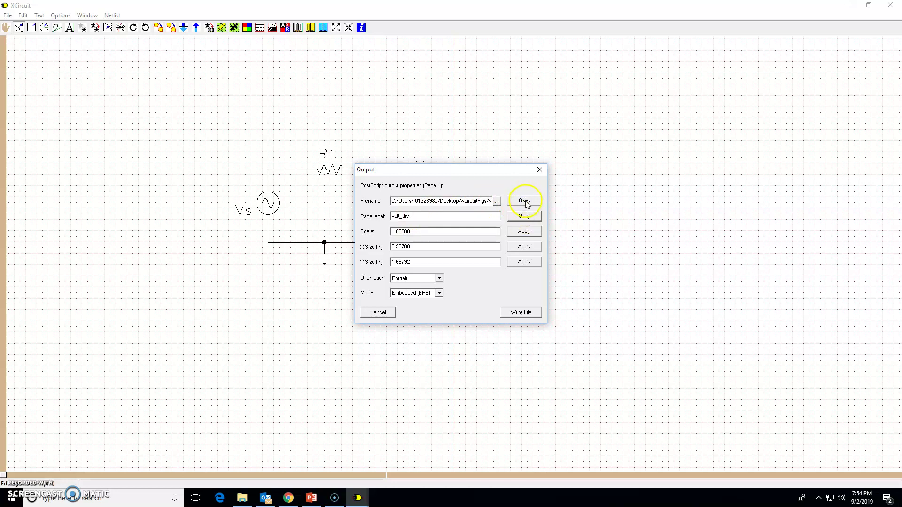
pyautogui.click(523, 313)
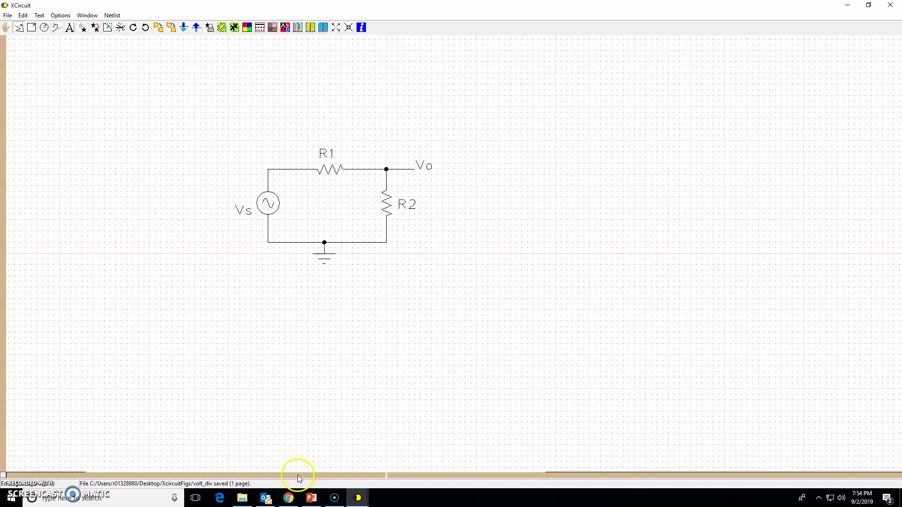
# Switch to File Explorer and open the XcircuitFigs folder on the Desktop to locate the written file.
pyautogui.click(244, 499)
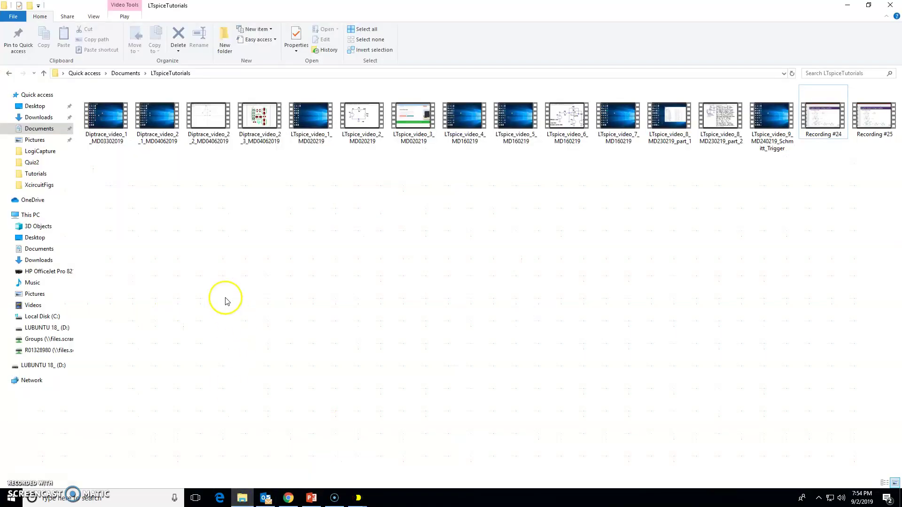
pyautogui.click(50, 184)
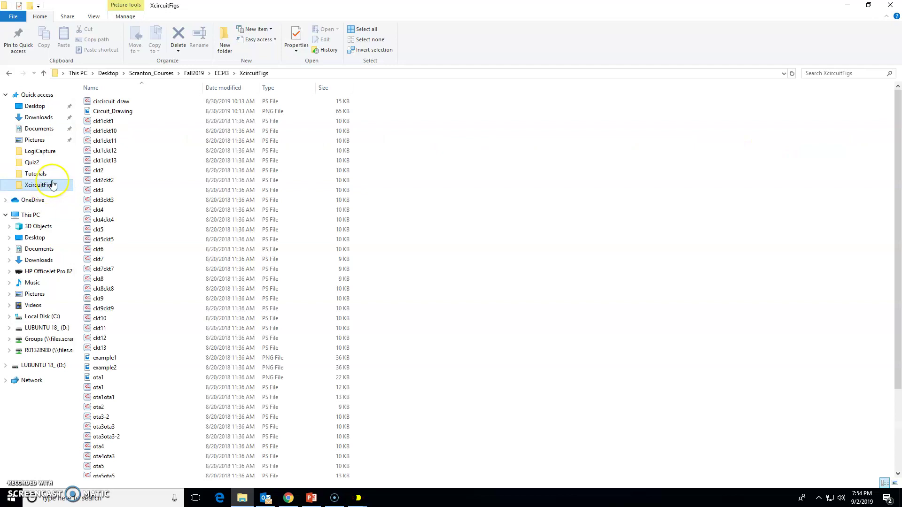
pyautogui.click(40, 106)
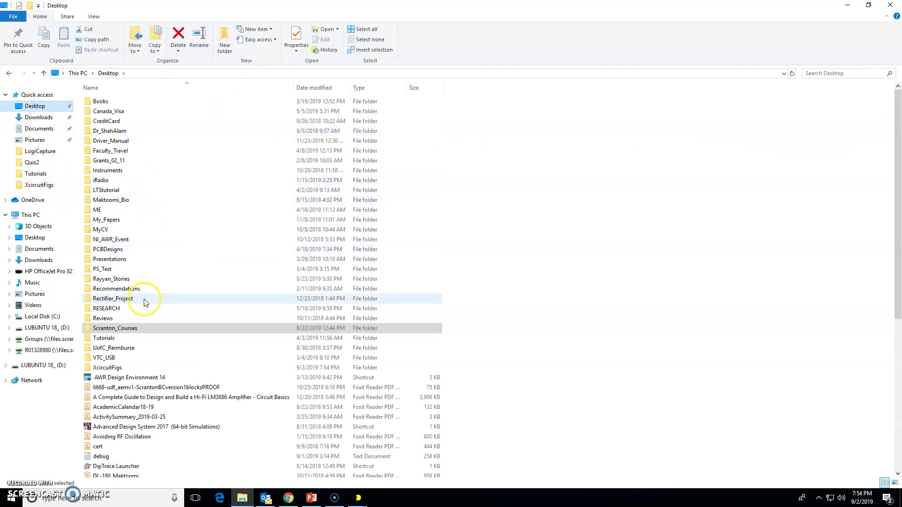
pyautogui.doubleClick(113, 368)
pyautogui.click(113, 105)
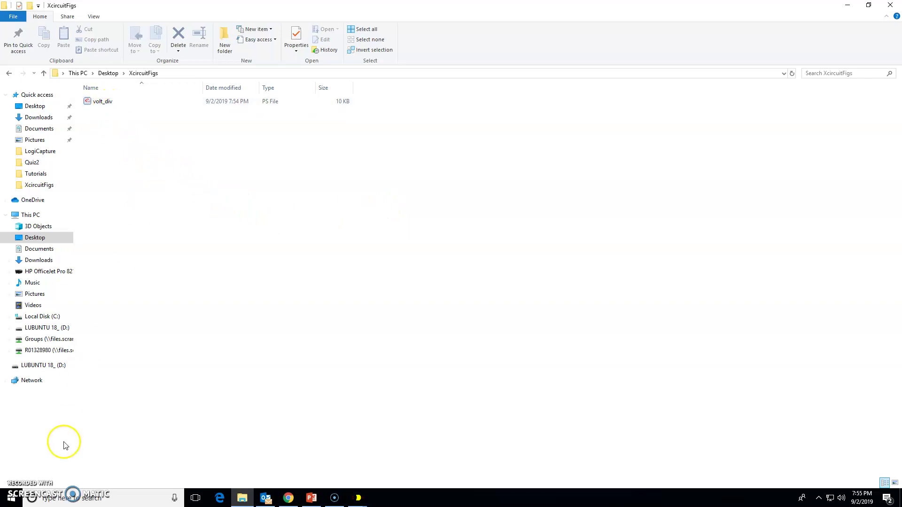
# Search Windows for the Evince viewer app and close the search without launching it.
pyautogui.click(71, 499)
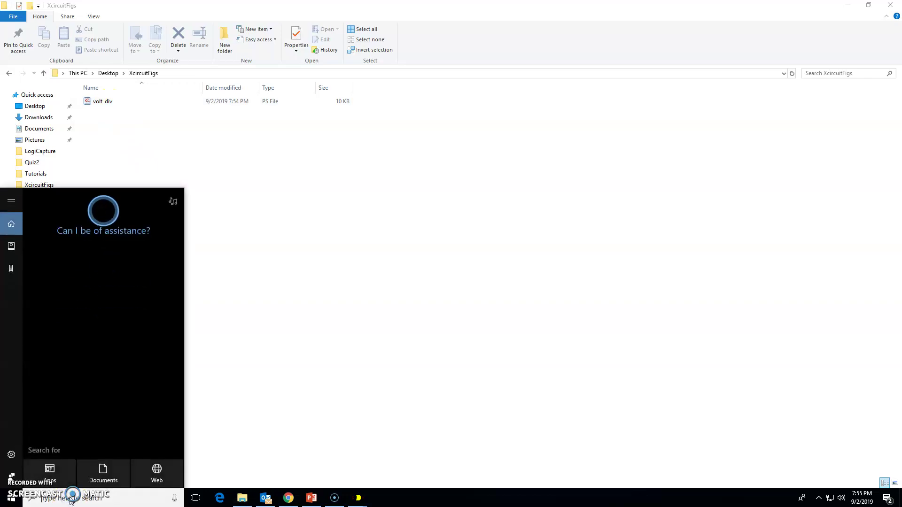
pyautogui.write('ev')
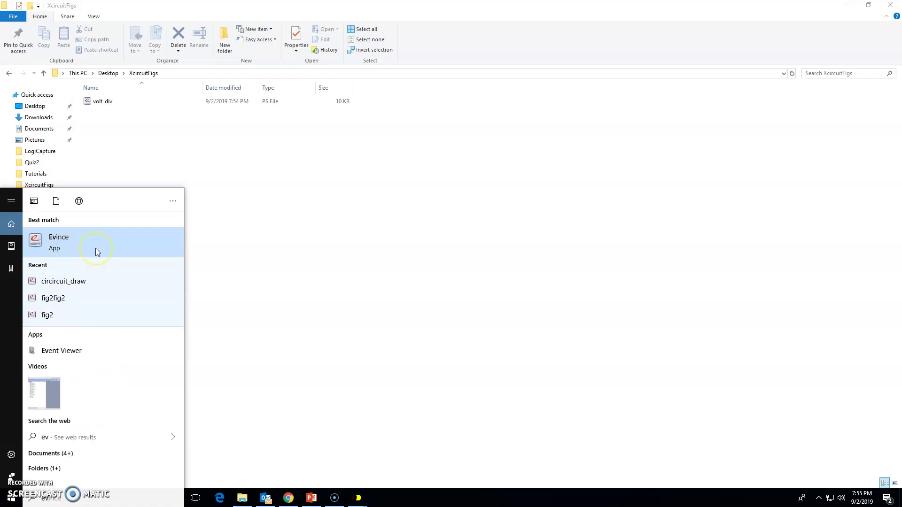
pyautogui.click(270, 252)
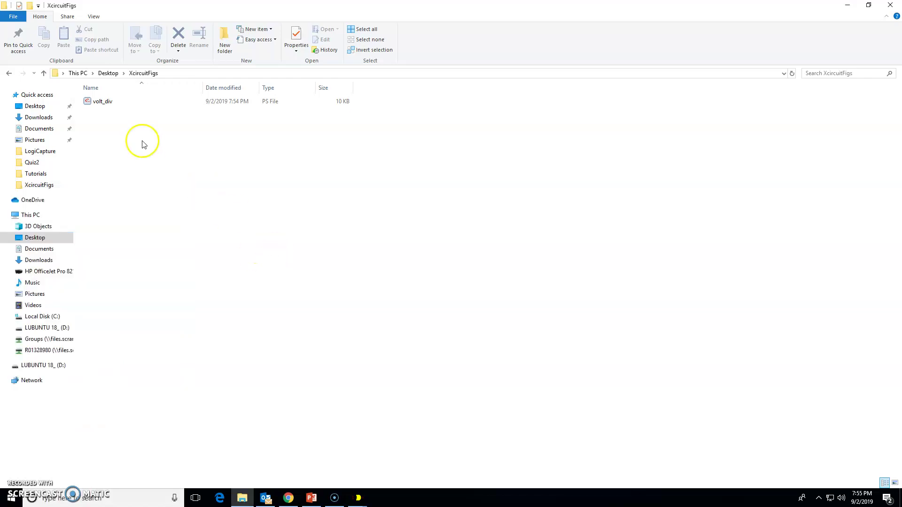
# Open the volt_div file in the Evince document viewer, with the thumbnails hidden and the zoom choices listed.
pyautogui.doubleClick(112, 102)
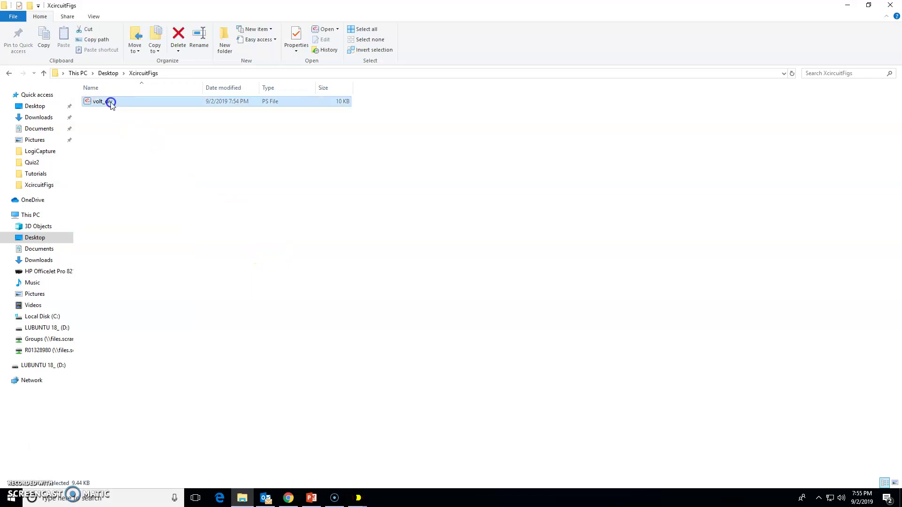
pyautogui.click(409, 118)
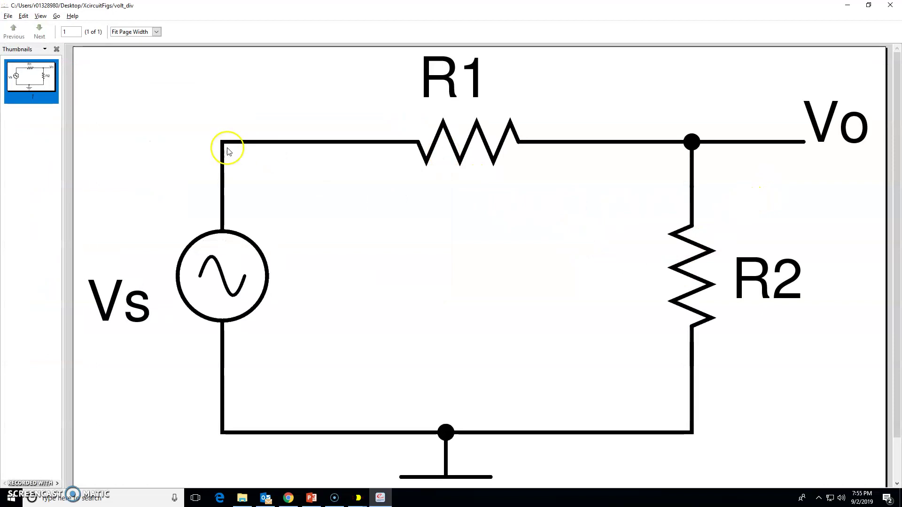
pyautogui.click(56, 50)
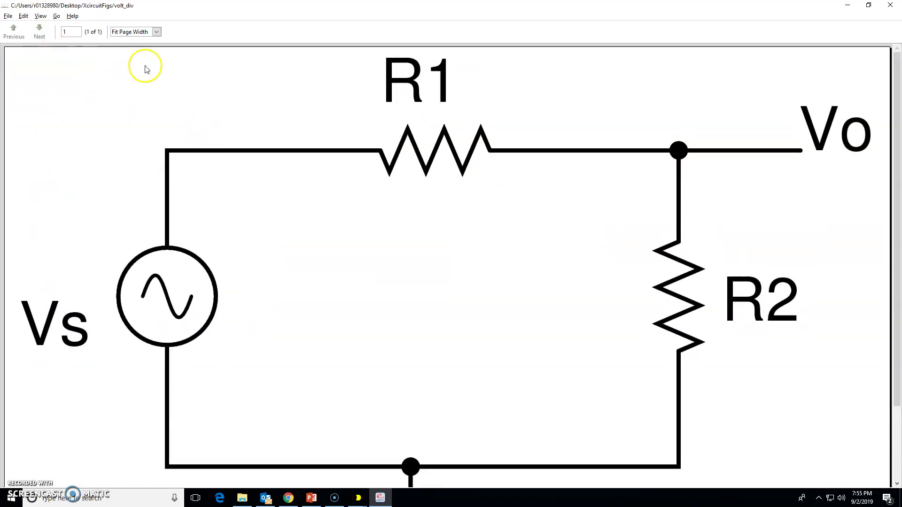
pyautogui.click(157, 32)
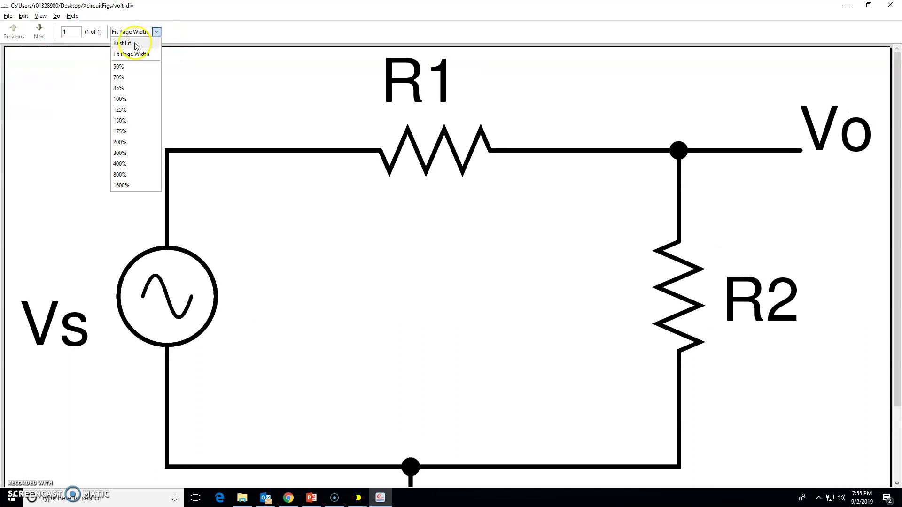